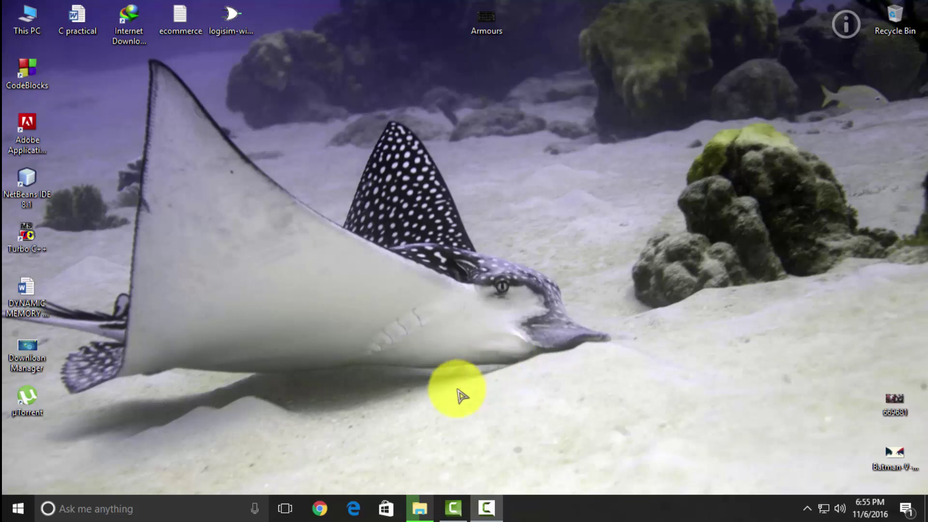
- Search Google in Chrome for 'logisim for windows'
{"action": "left_click", "coordinate": [319, 508]}
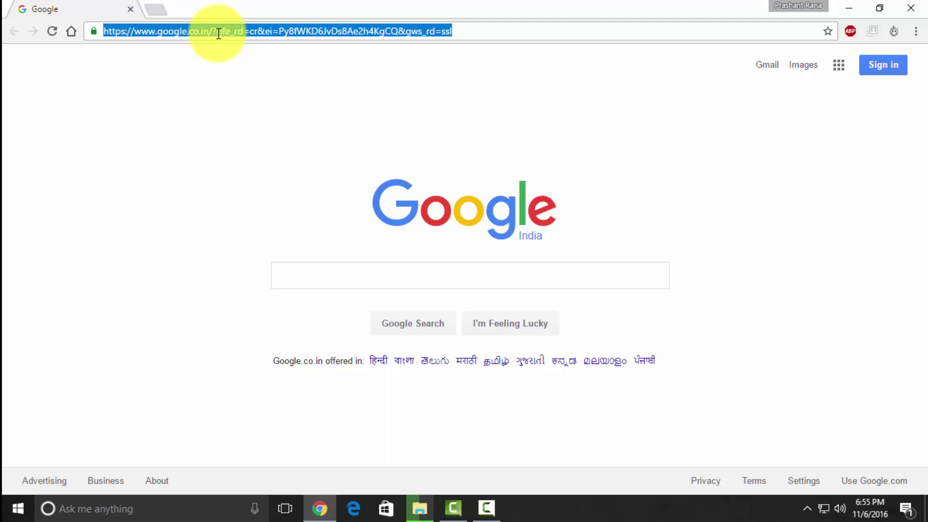
{"action": "type", "text": "logis"}
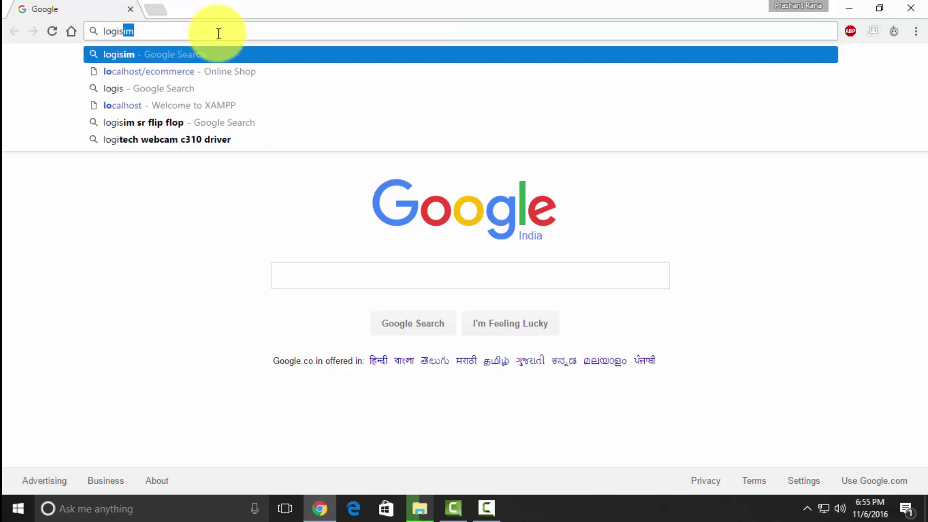
{"action": "type", "text": "im for"}
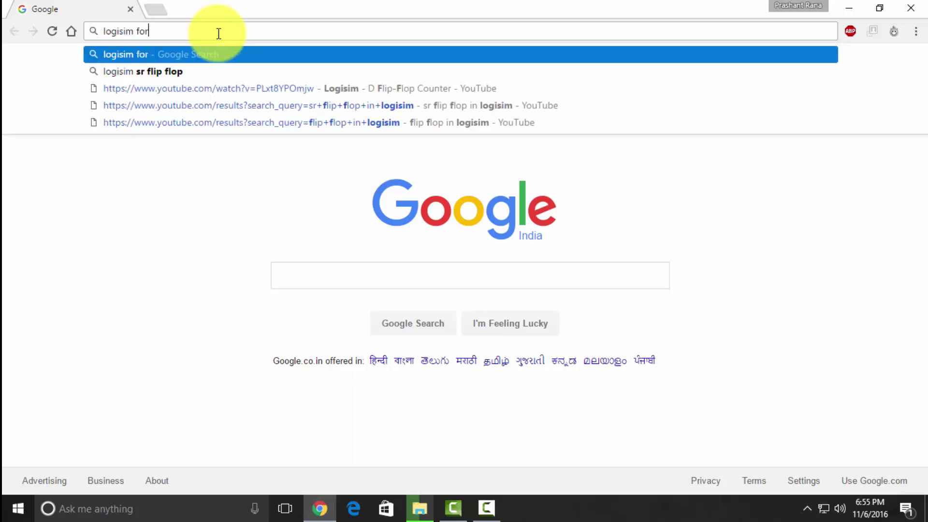
{"action": "type", "text": " windows"}
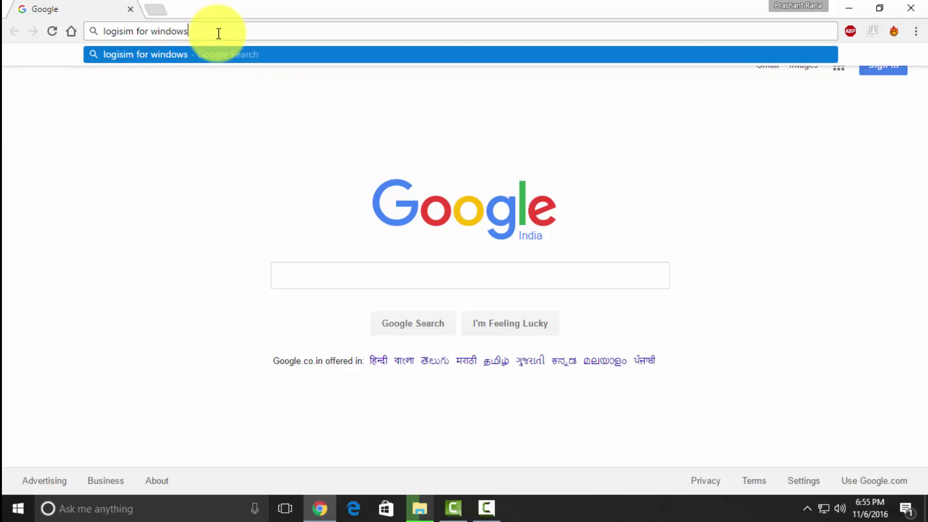
{"action": "key", "text": "Return"}
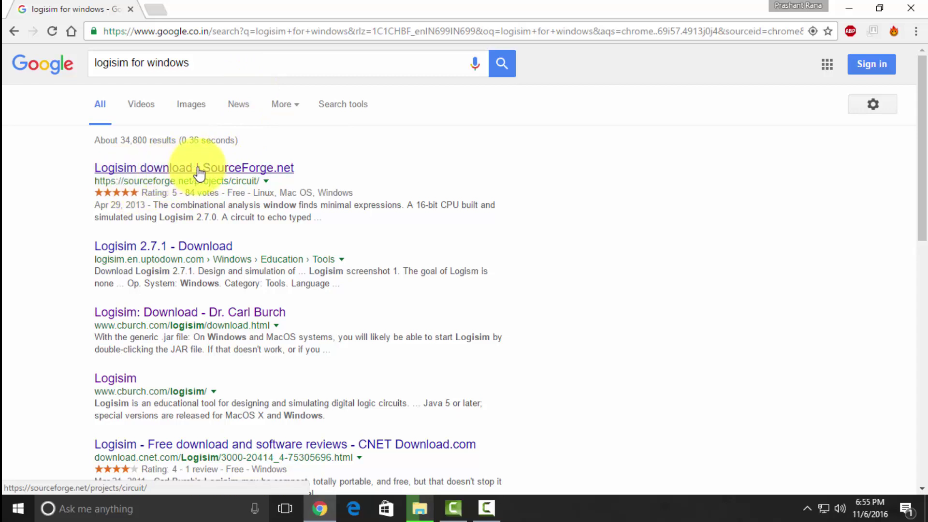
- Trigger the Logisim Windows download from SourceForge's direct link and dismiss the duplicate-file prompt
{"action": "left_click", "coordinate": [199, 172]}
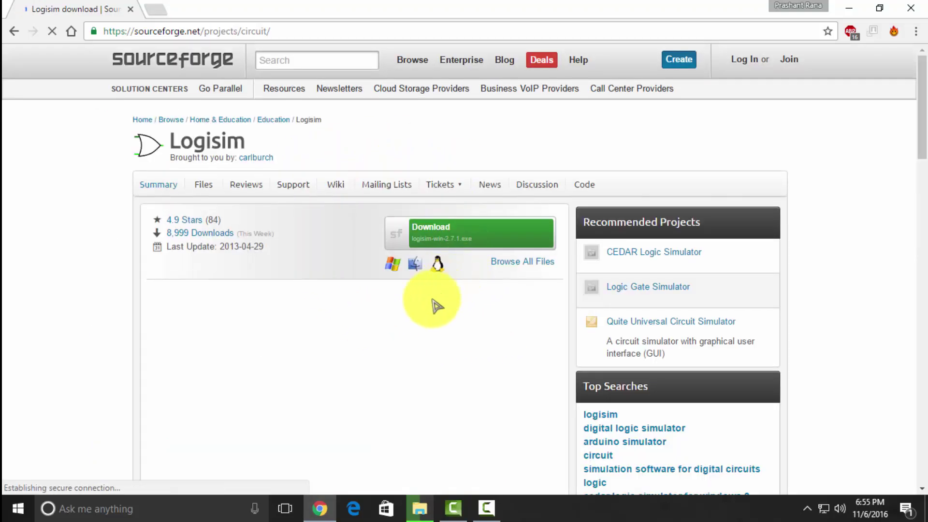
{"action": "left_click", "coordinate": [466, 245]}
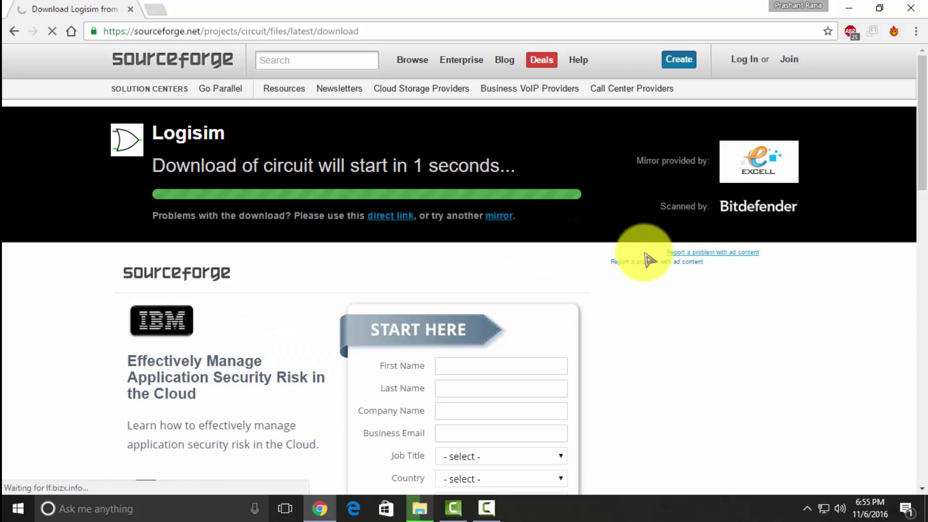
{"action": "left_click", "coordinate": [393, 216]}
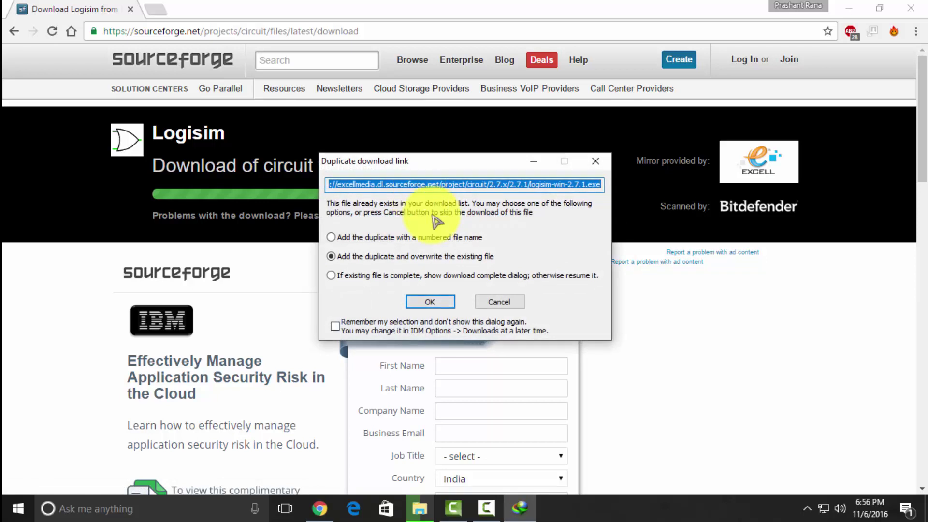
{"action": "left_click", "coordinate": [447, 303]}
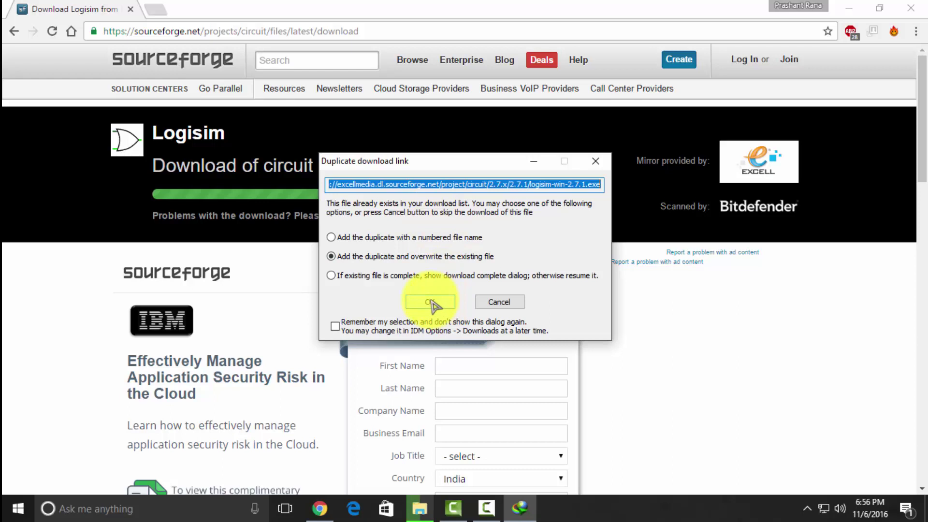
{"action": "left_click", "coordinate": [488, 303]}
- Close Chrome and launch logisim-win-2.7.1 from the desktop
{"action": "left_click", "coordinate": [911, 8]}
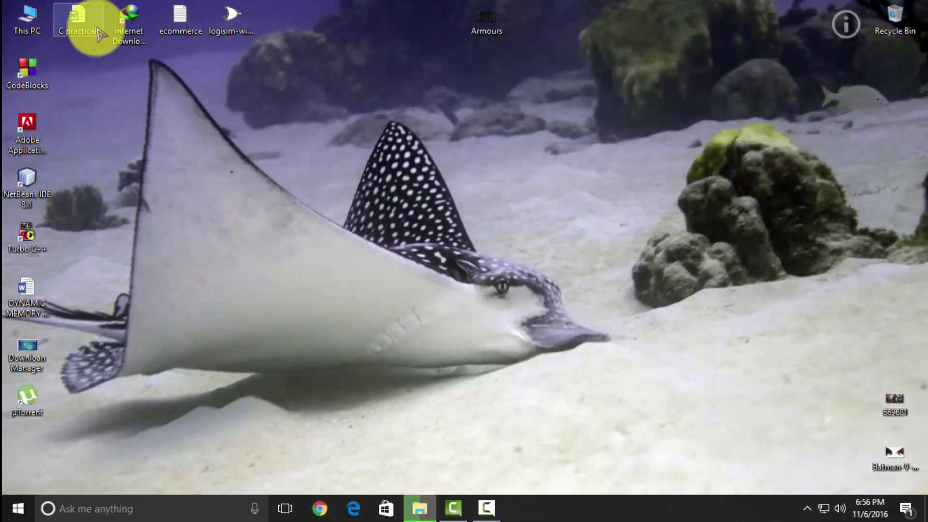
{"action": "left_click", "coordinate": [233, 13]}
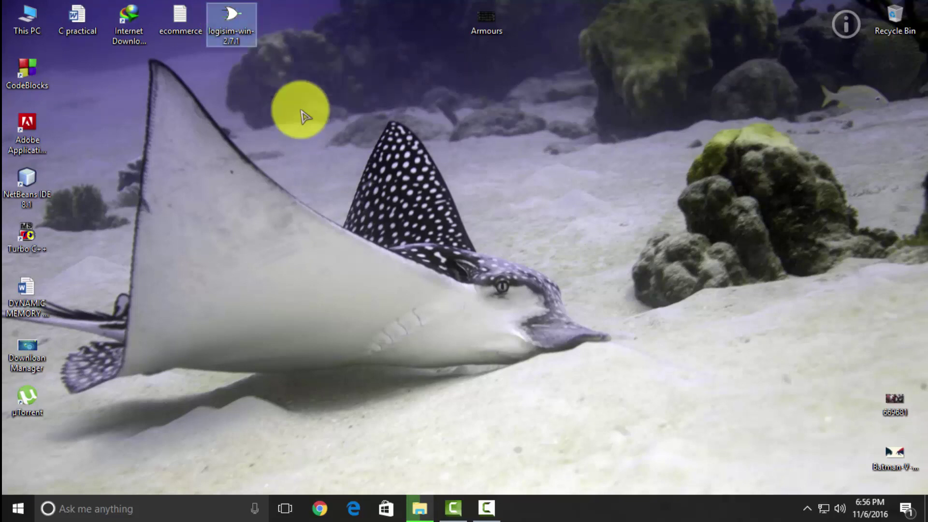
{"action": "key", "text": "Return"}
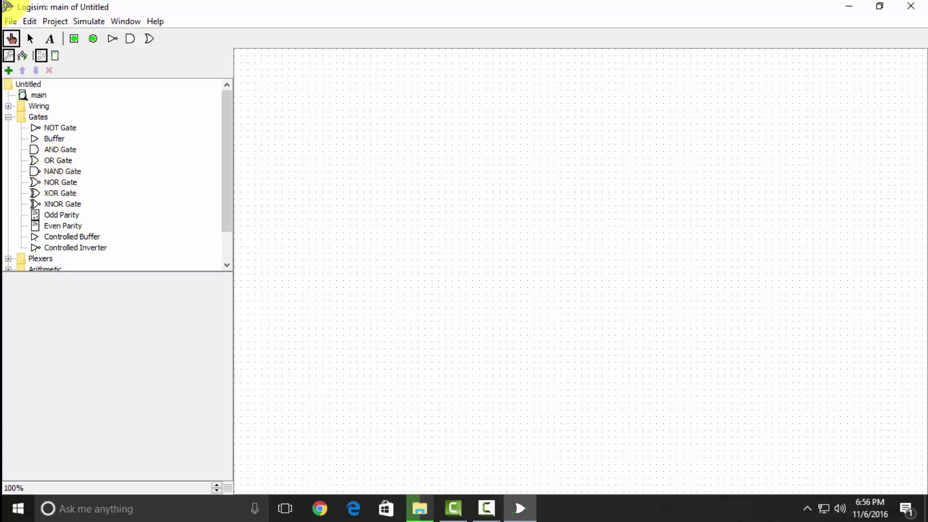
- Place two NAND gates stacked vertically on the canvas
{"action": "left_click", "coordinate": [64, 173]}
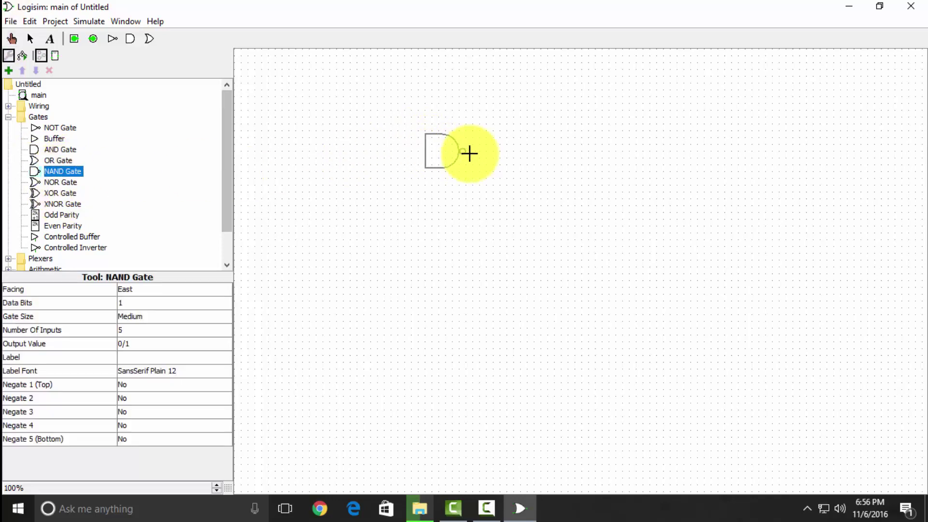
{"action": "left_click", "coordinate": [469, 158]}
{"action": "left_click", "coordinate": [63, 172]}
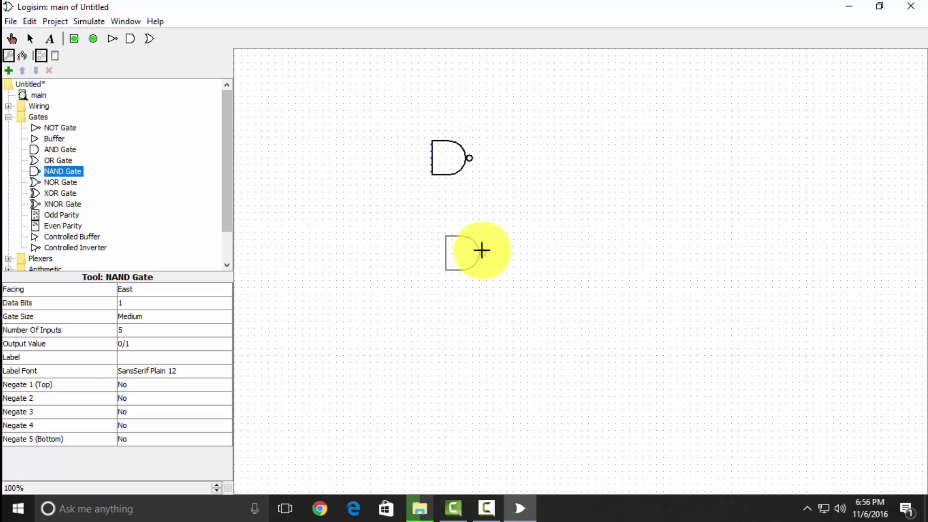
{"action": "left_click", "coordinate": [469, 253]}
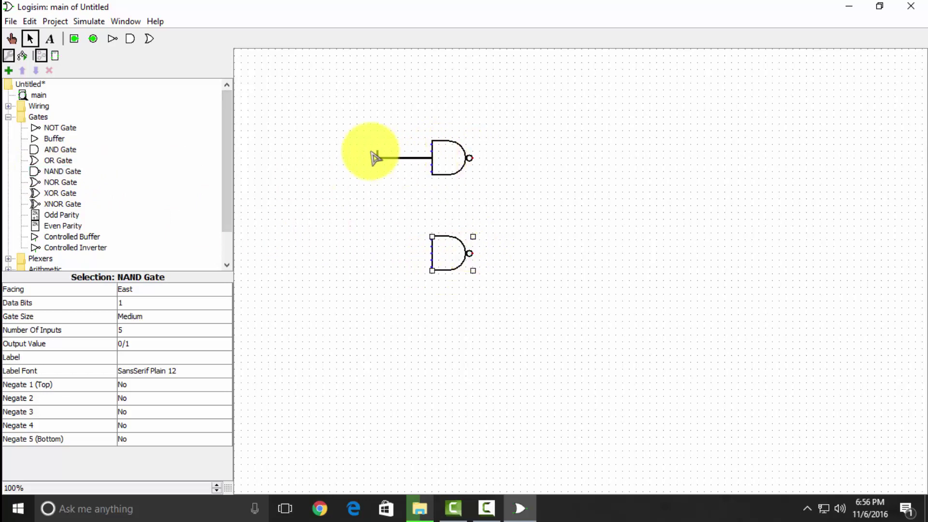
- Wire an input pin to the top NAND gate and connect the two gates' inputs
{"action": "left_click_drag", "start_coordinate": [432, 159], "coordinate": [356, 158]}
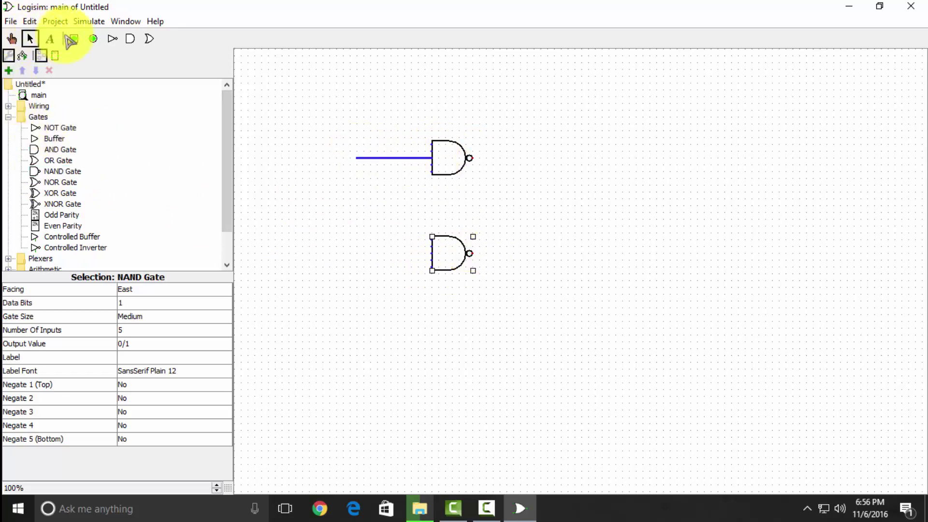
{"action": "left_click", "coordinate": [74, 38]}
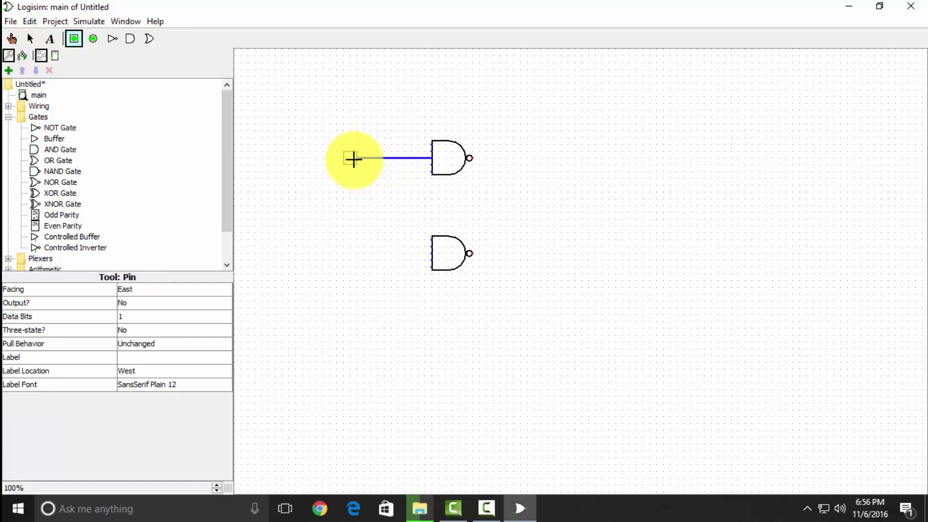
{"action": "left_click", "coordinate": [351, 158]}
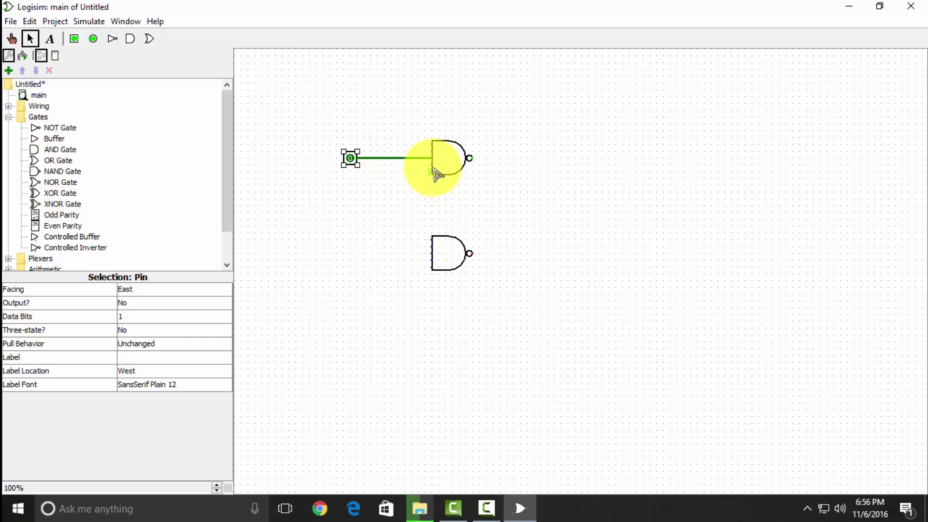
{"action": "mouse_move", "coordinate": [431, 165]}
{"action": "left_mouse_down"}
{"action": "mouse_move", "coordinate": [393, 163]}
{"action": "mouse_move", "coordinate": [432, 247]}
{"action": "left_mouse_up"}
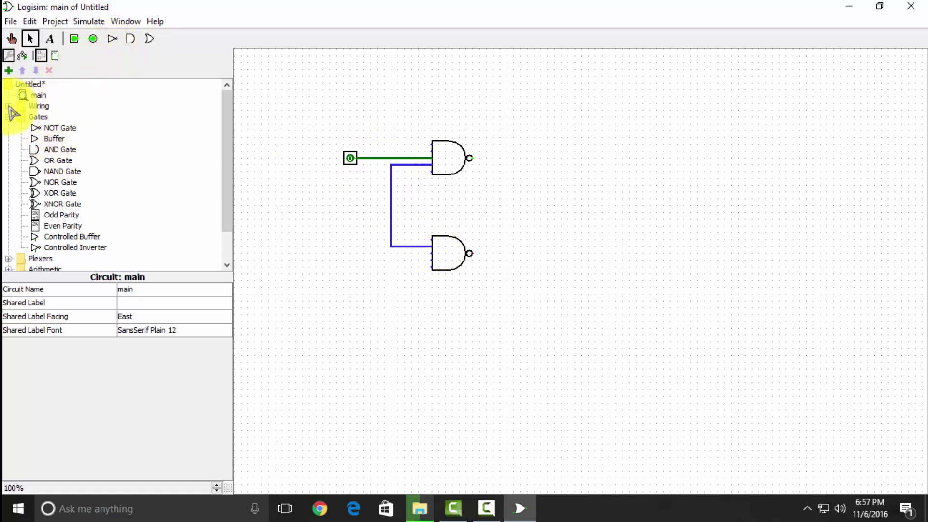
- Place a clock left of the gates, wired to the vertical wire between them
{"action": "left_click", "coordinate": [9, 107]}
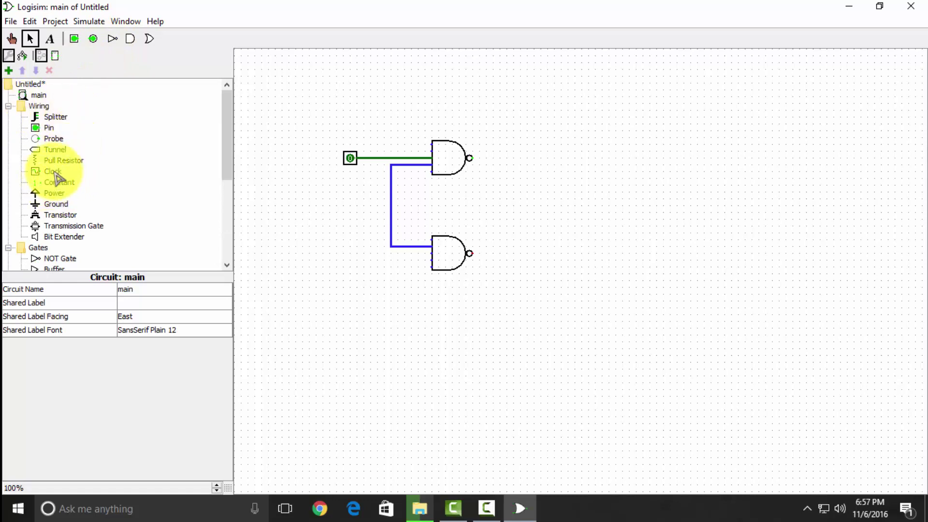
{"action": "left_click", "coordinate": [51, 172]}
{"action": "left_click", "coordinate": [362, 202]}
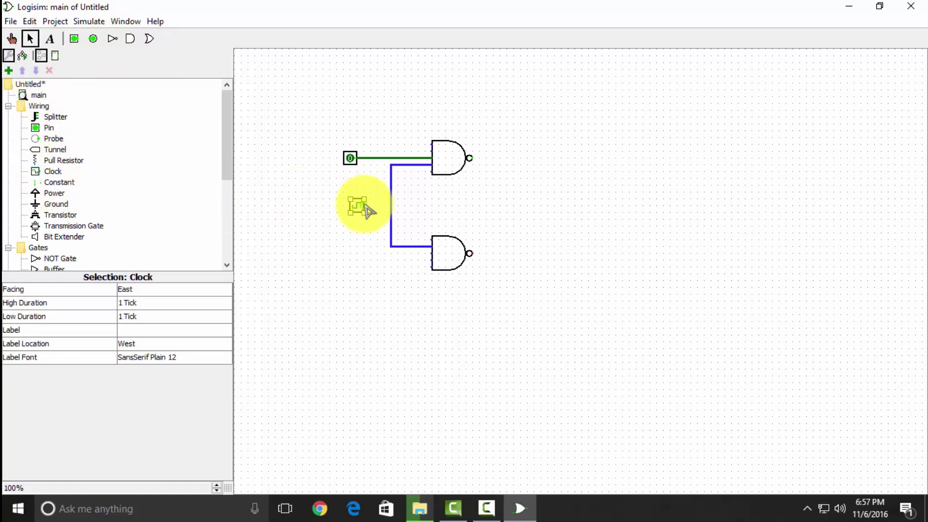
{"action": "left_click_drag", "start_coordinate": [366, 206], "coordinate": [390, 206]}
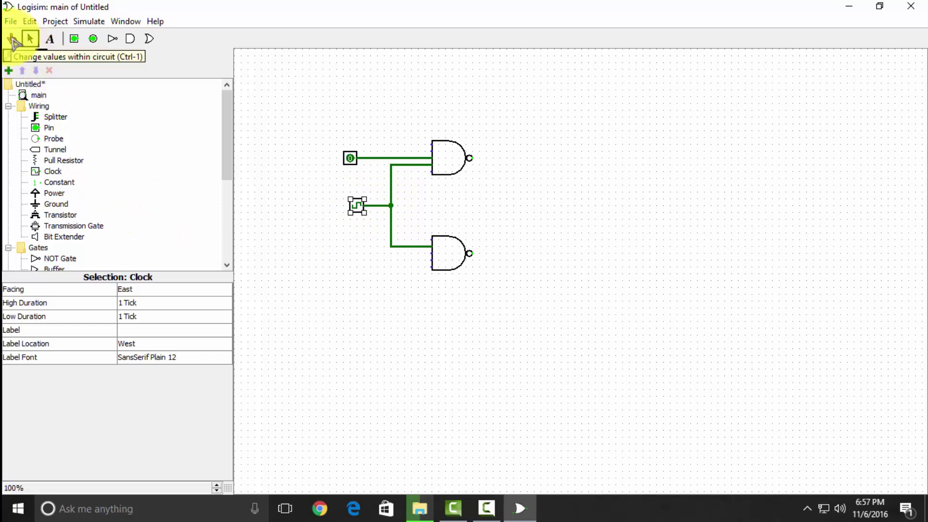
- Poke the clock high then low, and turn the data input off
{"action": "left_click", "coordinate": [13, 39]}
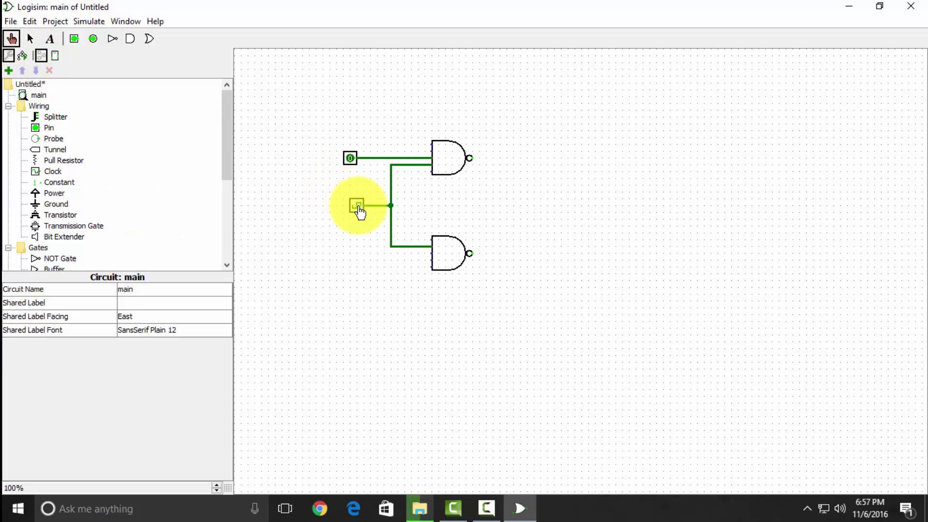
{"action": "left_click", "coordinate": [358, 207]}
{"action": "left_click", "coordinate": [358, 206]}
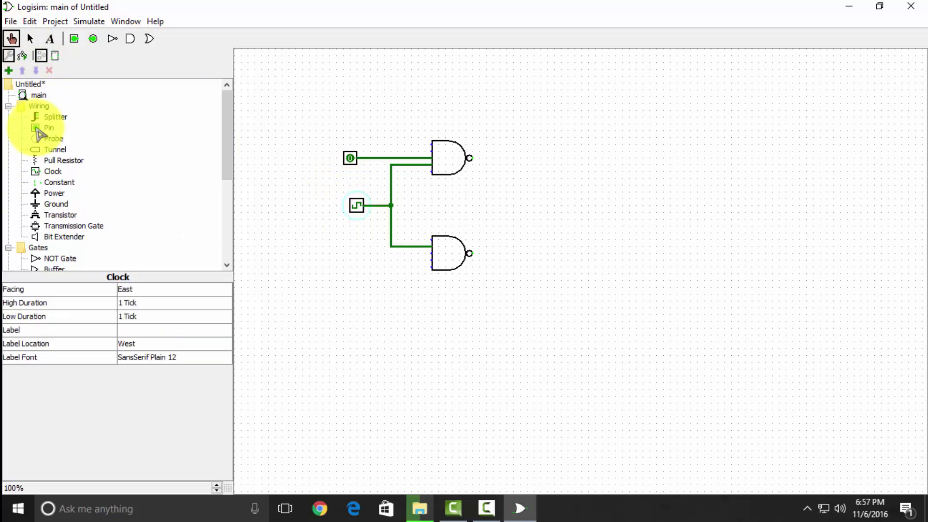
{"action": "double_click", "coordinate": [21, 106]}
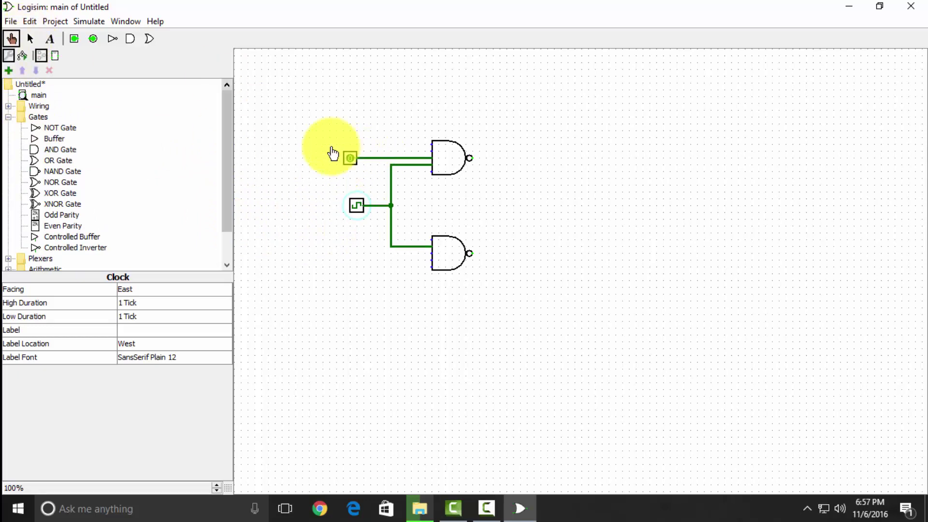
{"action": "left_click", "coordinate": [351, 166]}
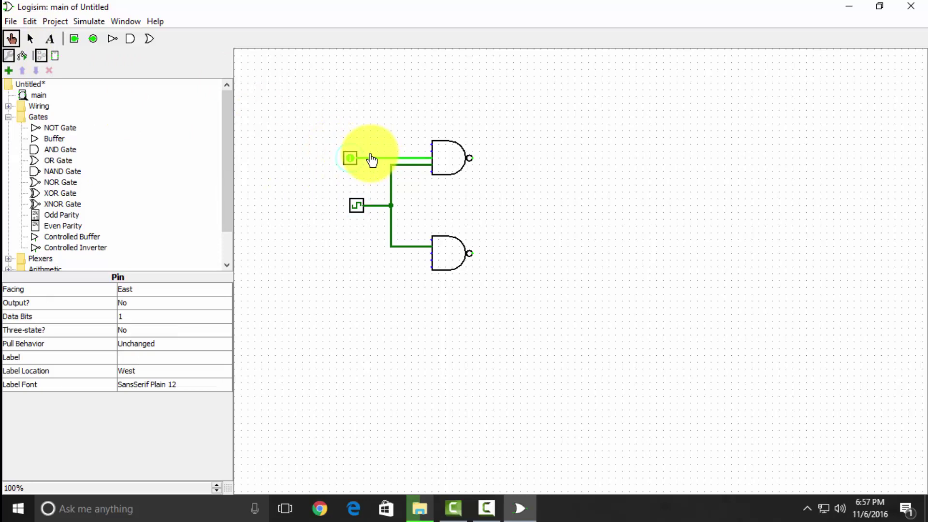
{"action": "left_click", "coordinate": [350, 160]}
- Delete the old data input pin and extend its wire left and down
{"action": "left_click", "coordinate": [30, 38]}
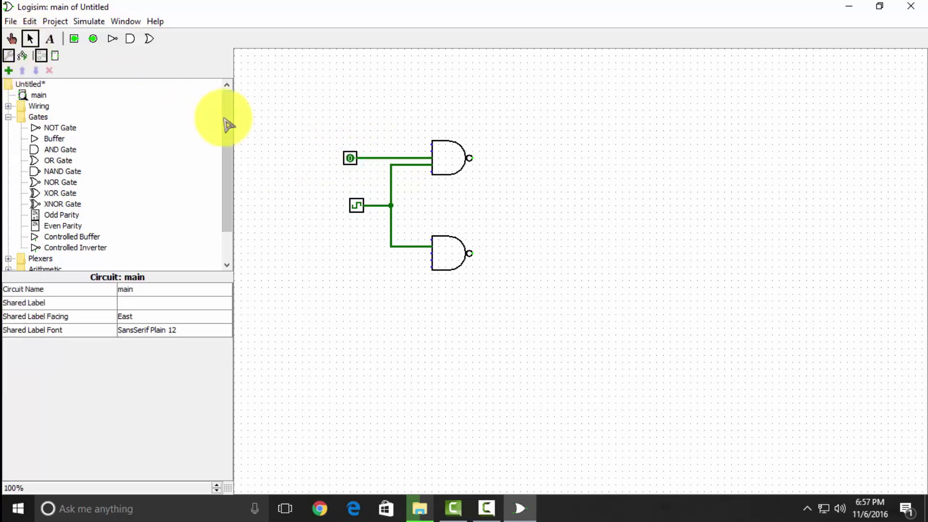
{"action": "left_click", "coordinate": [351, 159]}
{"action": "key", "text": "Delete"}
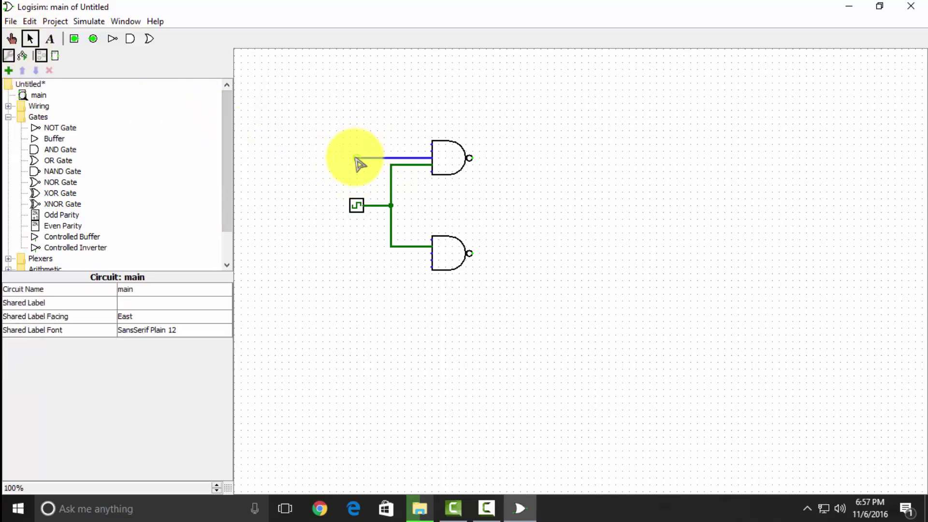
{"action": "mouse_move", "coordinate": [358, 159]}
{"action": "left_mouse_down"}
{"action": "mouse_move", "coordinate": [309, 158]}
{"action": "mouse_move", "coordinate": [366, 261]}
{"action": "left_mouse_up"}
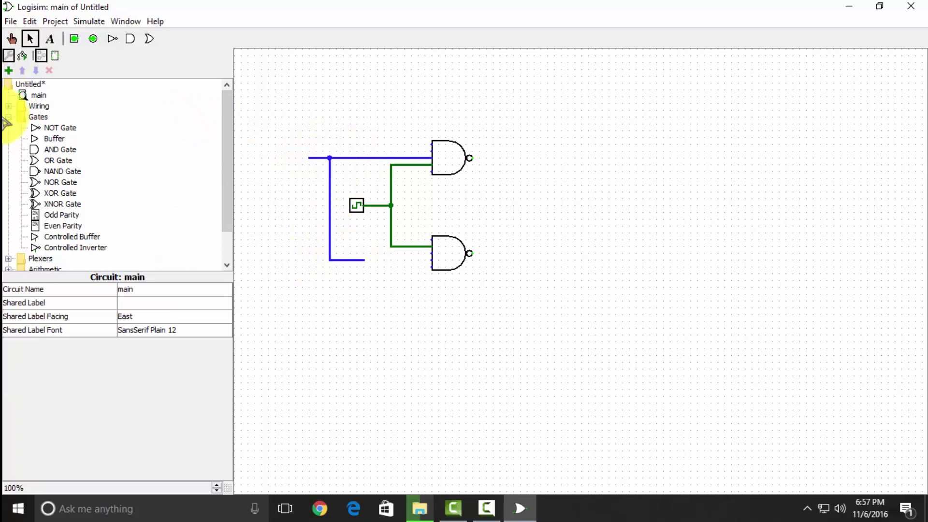
- Add a NOT gate feeding the lower NAND and a new data input pin at the left
{"action": "left_click", "coordinate": [60, 128]}
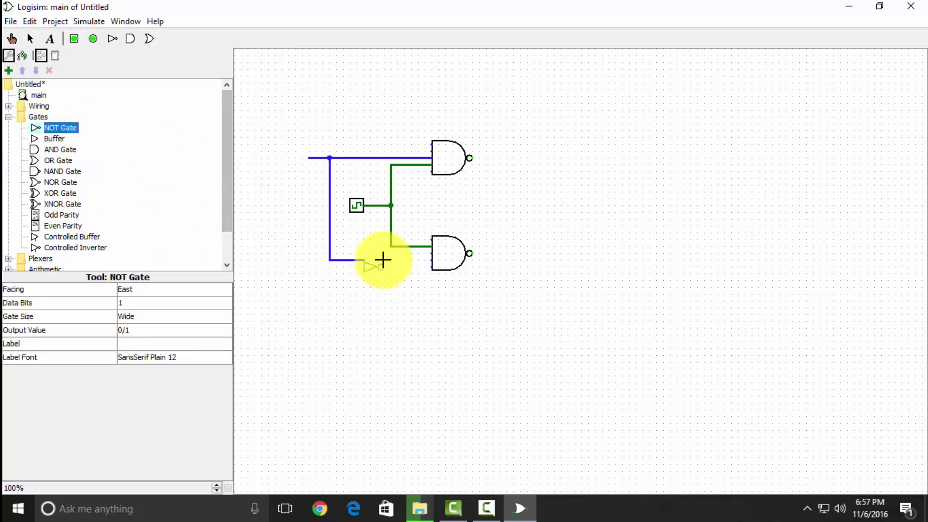
{"action": "left_click", "coordinate": [383, 260]}
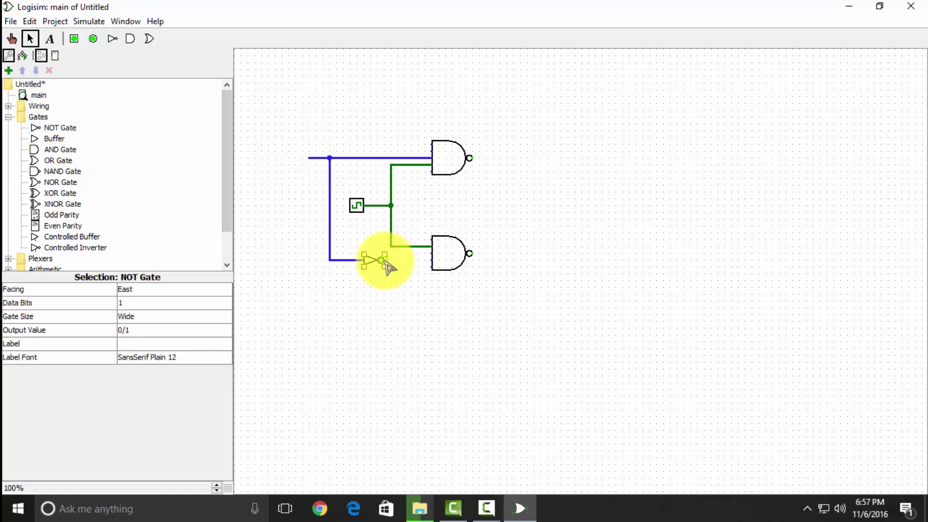
{"action": "left_click_drag", "start_coordinate": [385, 262], "coordinate": [431, 260]}
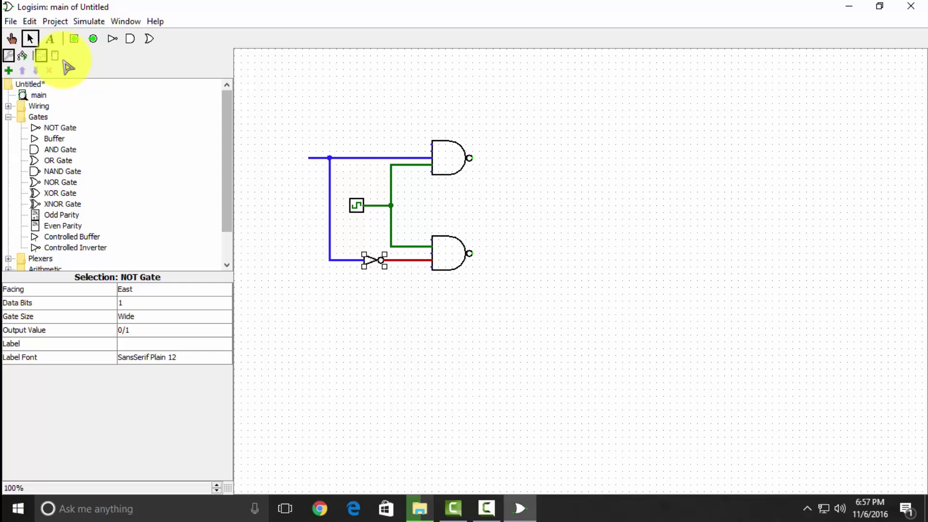
{"action": "left_click", "coordinate": [74, 38]}
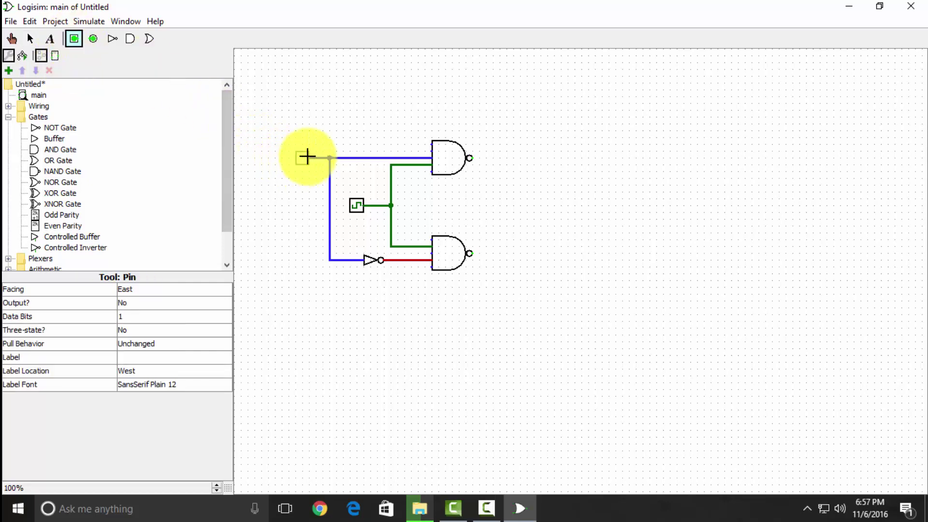
{"action": "left_click", "coordinate": [307, 156]}
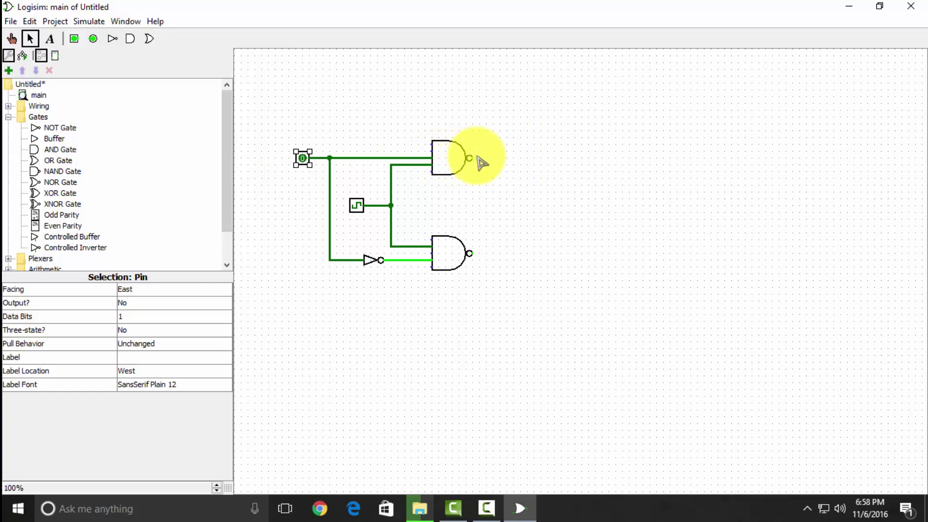
- Feed both first-stage NAND outputs into two new right-hand NAND gates with output wires
{"action": "left_click_drag", "start_coordinate": [471, 158], "coordinate": [582, 159]}
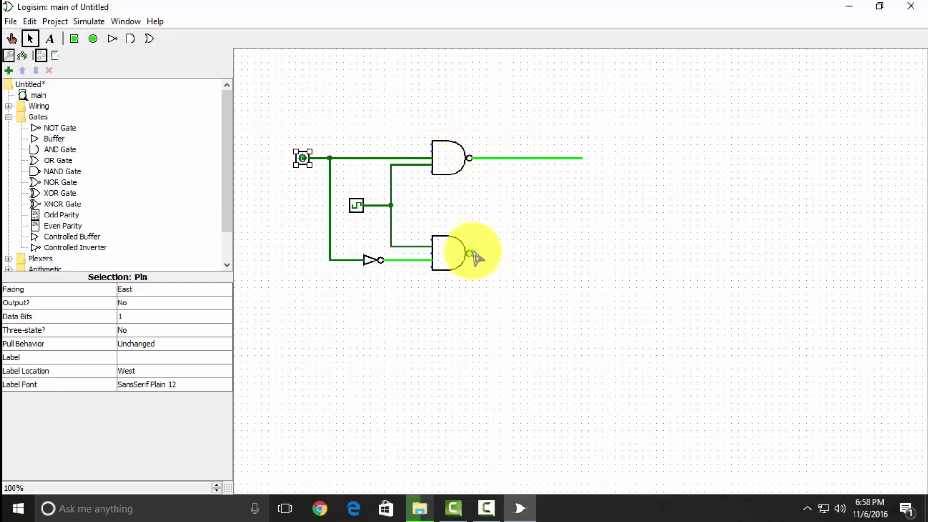
{"action": "mouse_move", "coordinate": [471, 254]}
{"action": "left_mouse_down"}
{"action": "mouse_move", "coordinate": [543, 245]}
{"action": "mouse_move", "coordinate": [588, 253]}
{"action": "left_mouse_up"}
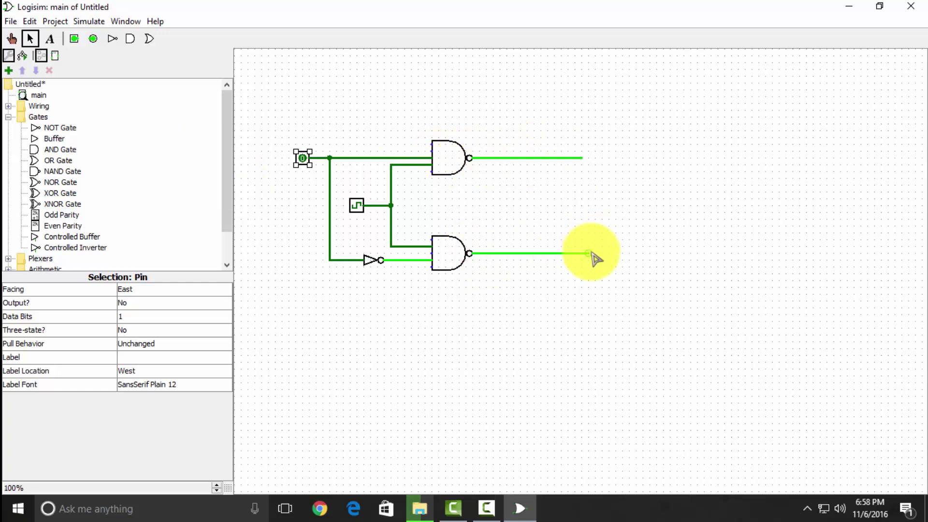
{"action": "left_click", "coordinate": [58, 160]}
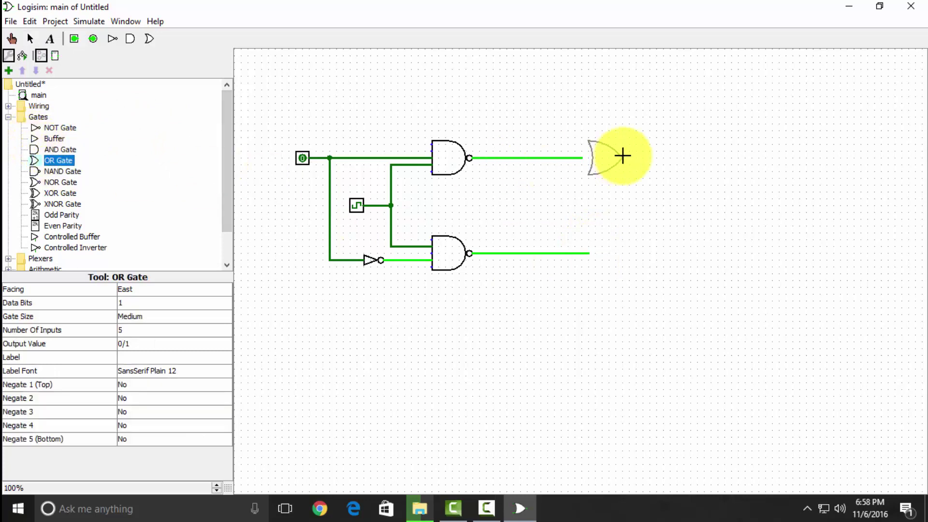
{"action": "left_click", "coordinate": [62, 171]}
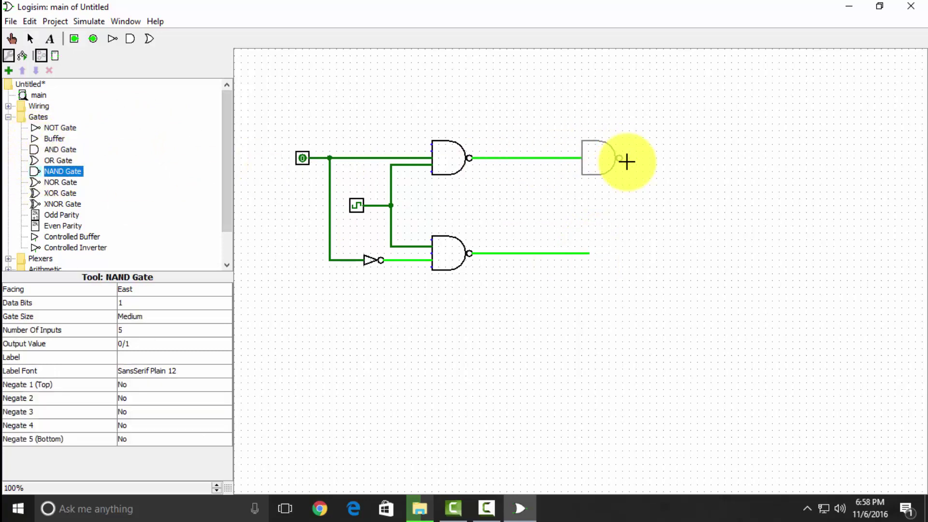
{"action": "left_click", "coordinate": [645, 160]}
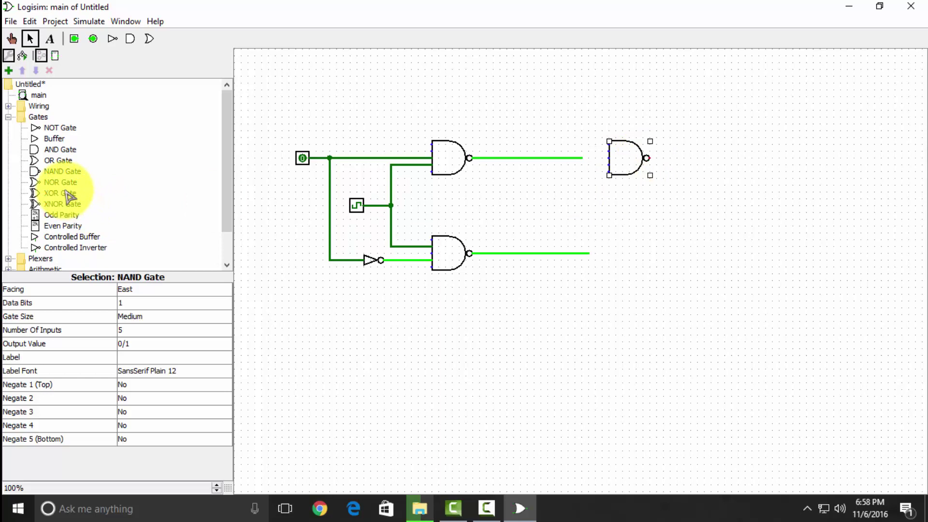
{"action": "left_click", "coordinate": [62, 172]}
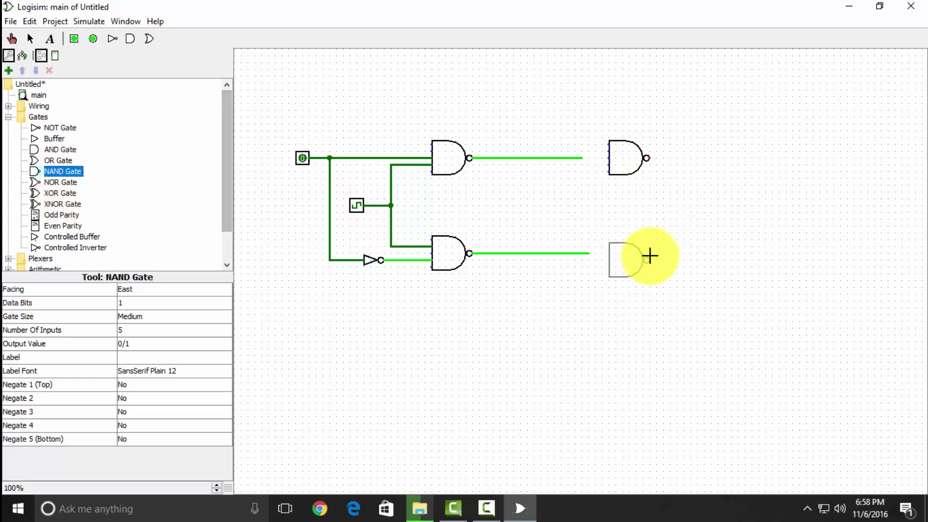
{"action": "left_click", "coordinate": [647, 253]}
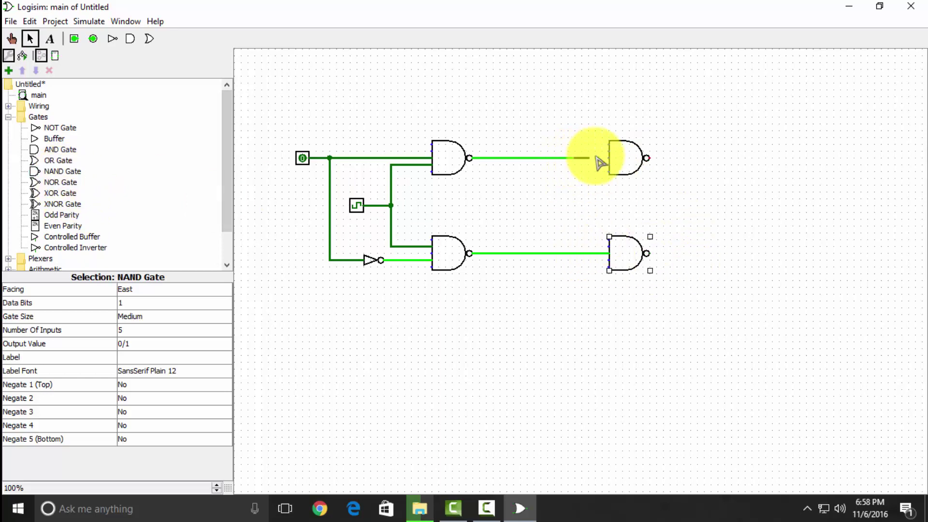
{"action": "left_click_drag", "start_coordinate": [570, 159], "coordinate": [698, 157]}
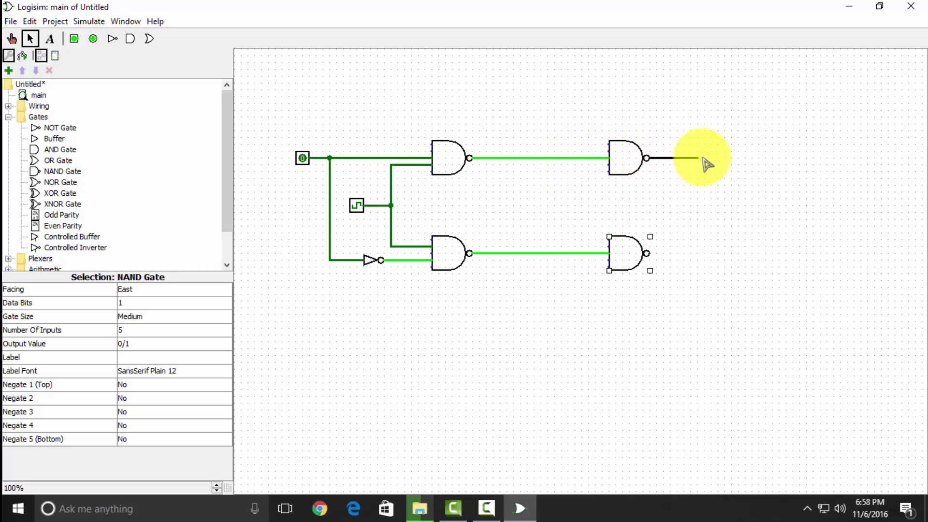
{"action": "left_click_drag", "start_coordinate": [649, 254], "coordinate": [703, 250]}
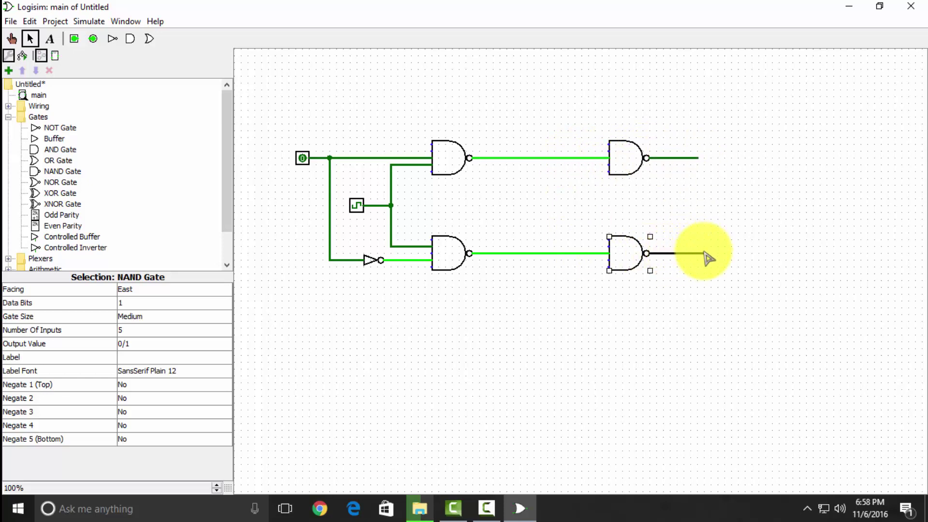
- Place output pins on both right-hand NAND gates and cross-couple them with feedback wires
{"action": "left_click", "coordinate": [92, 39]}
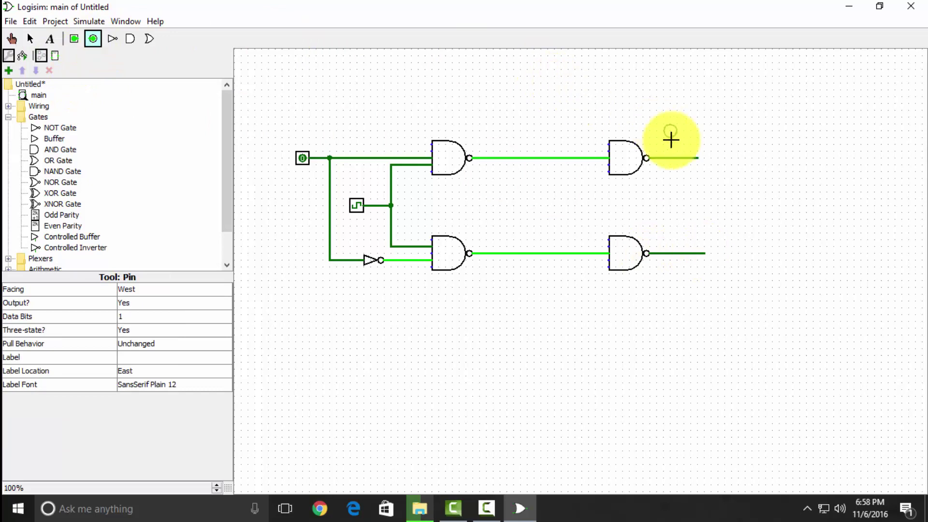
{"action": "left_click", "coordinate": [695, 159]}
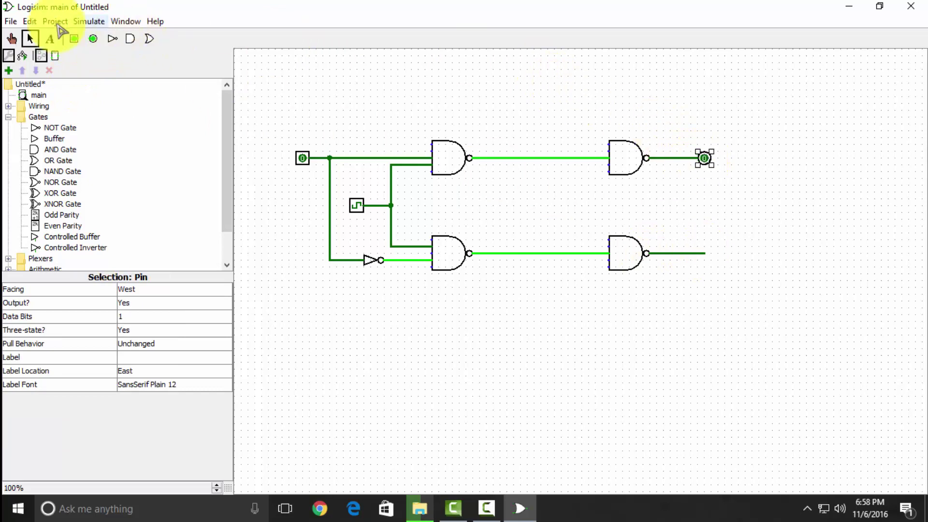
{"action": "left_click", "coordinate": [93, 39]}
{"action": "left_click", "coordinate": [715, 254]}
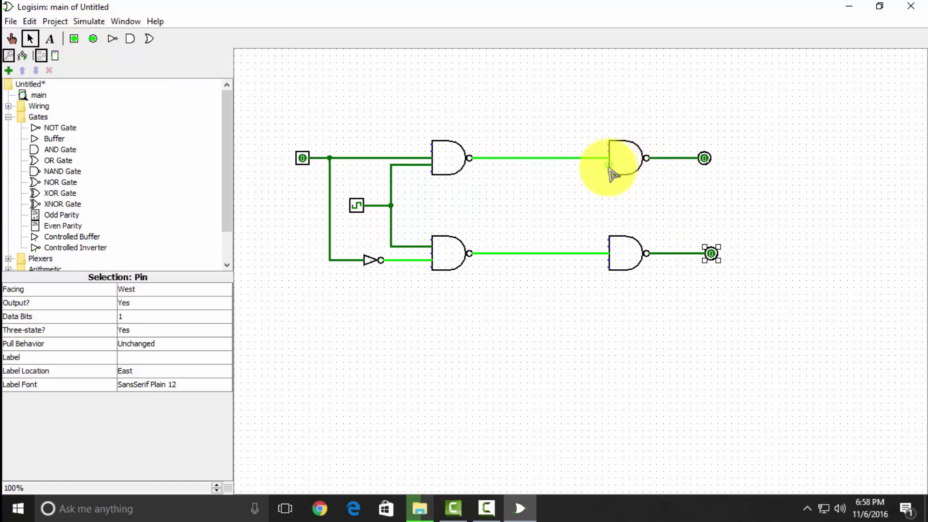
{"action": "mouse_move", "coordinate": [609, 165]}
{"action": "left_mouse_down"}
{"action": "mouse_move", "coordinate": [561, 212]}
{"action": "mouse_move", "coordinate": [663, 253]}
{"action": "mouse_move", "coordinate": [558, 233]}
{"action": "mouse_move", "coordinate": [658, 171]}
{"action": "mouse_move", "coordinate": [656, 158]}
{"action": "left_mouse_up"}
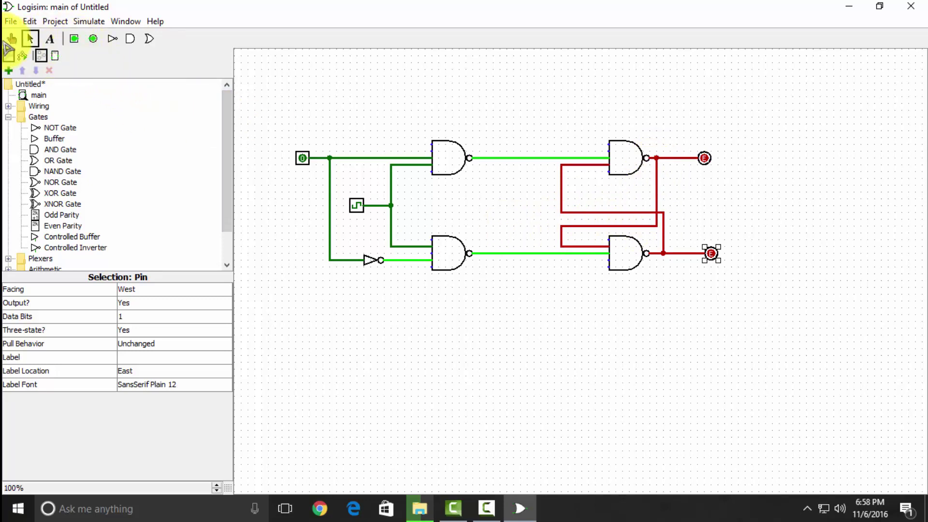
- Poke the clock, then set the data input to 0 and back to 1
{"action": "left_click", "coordinate": [12, 39]}
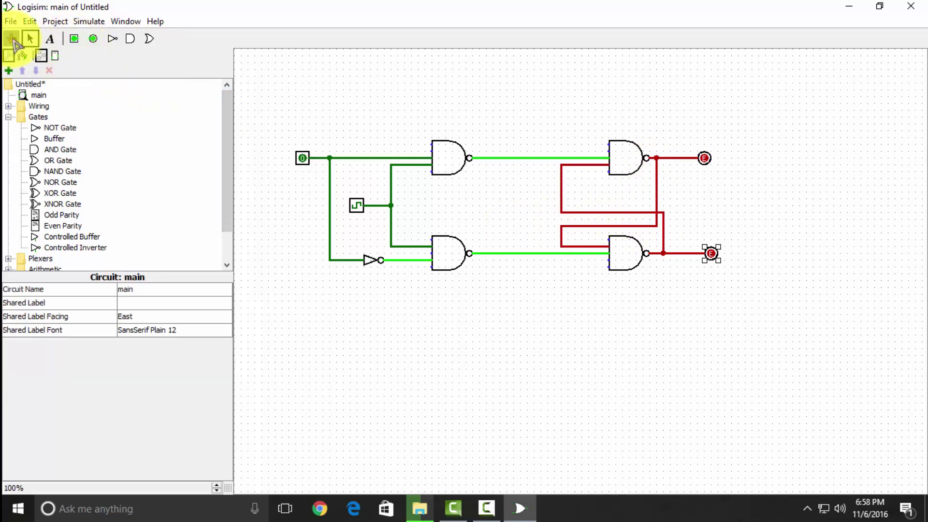
{"action": "left_click", "coordinate": [356, 206]}
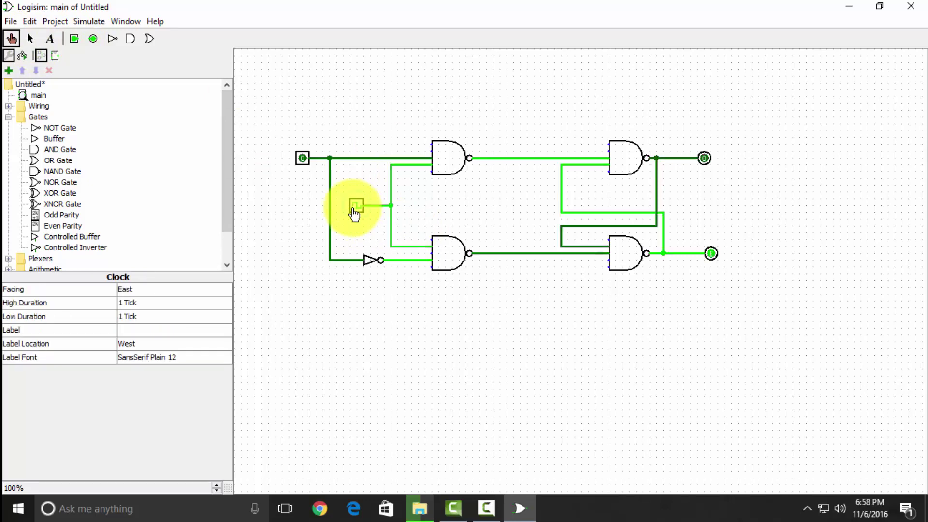
{"action": "left_click", "coordinate": [302, 159]}
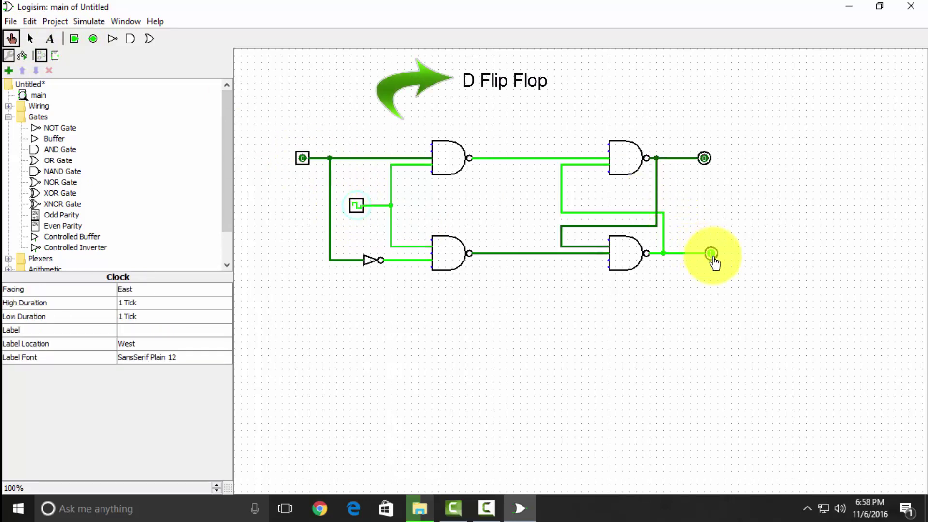
{"action": "left_click", "coordinate": [302, 158]}
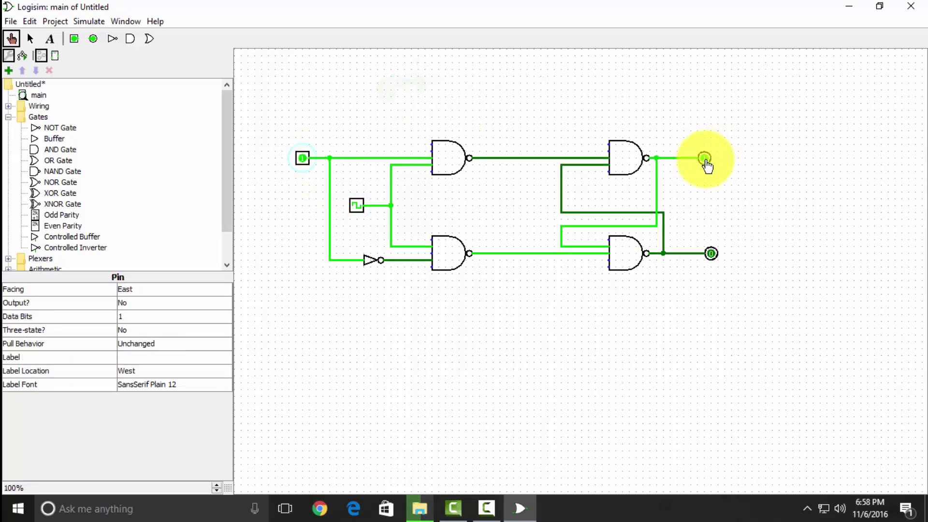